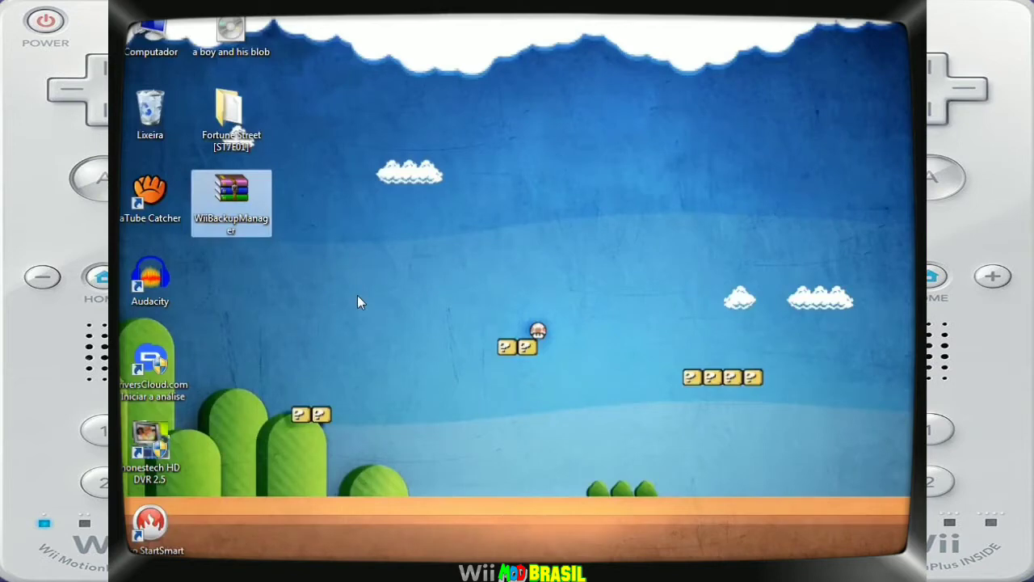
Step: Extract the WiiBackupManager archive directly onto the desktop
click(253, 127)
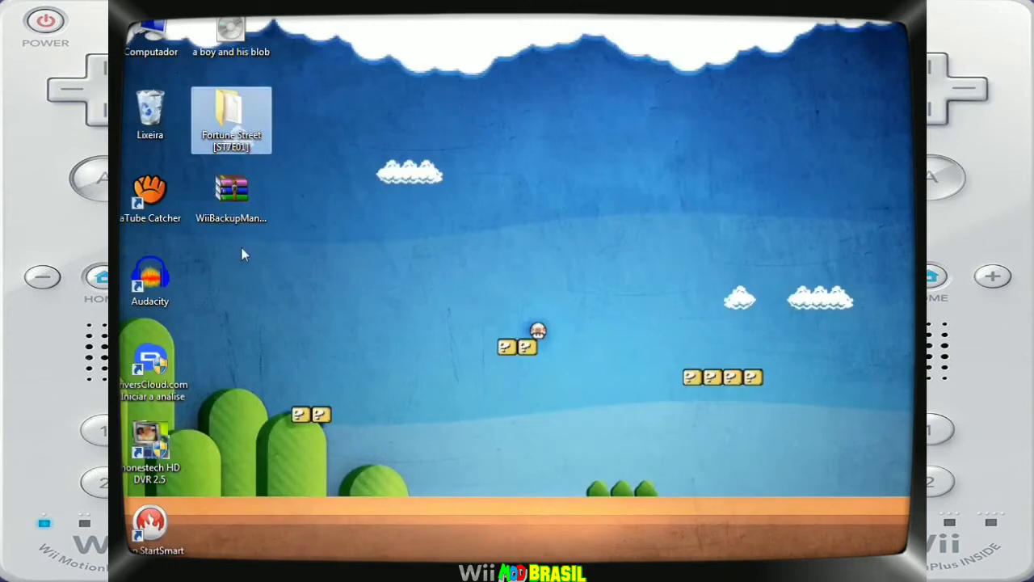
click(257, 189)
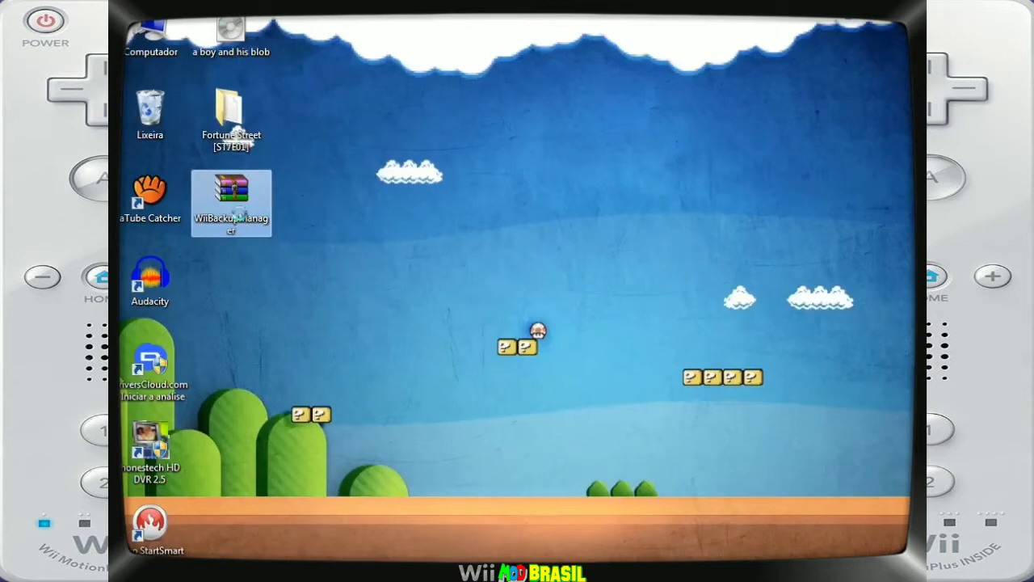
right_click(240, 215)
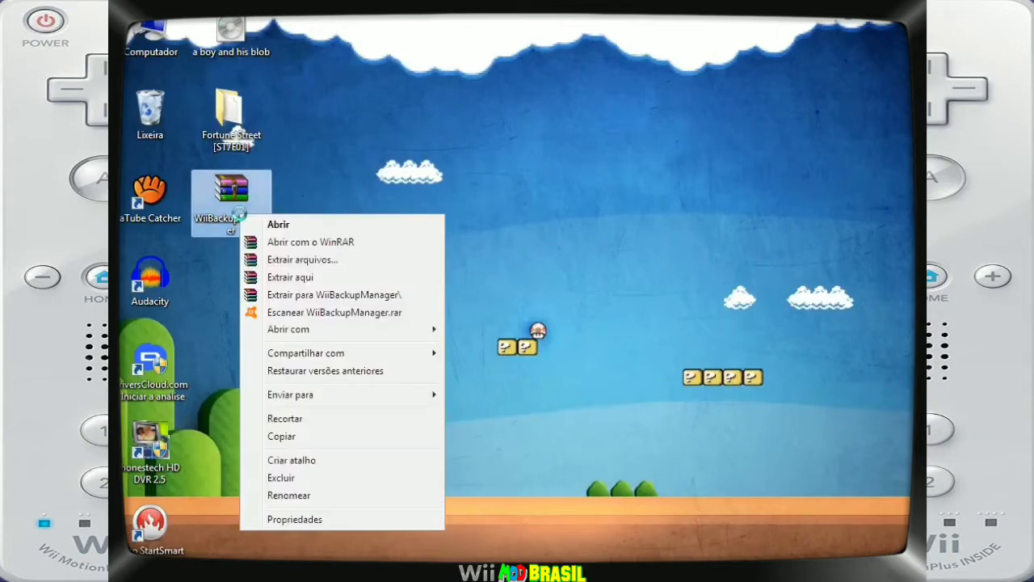
click(282, 278)
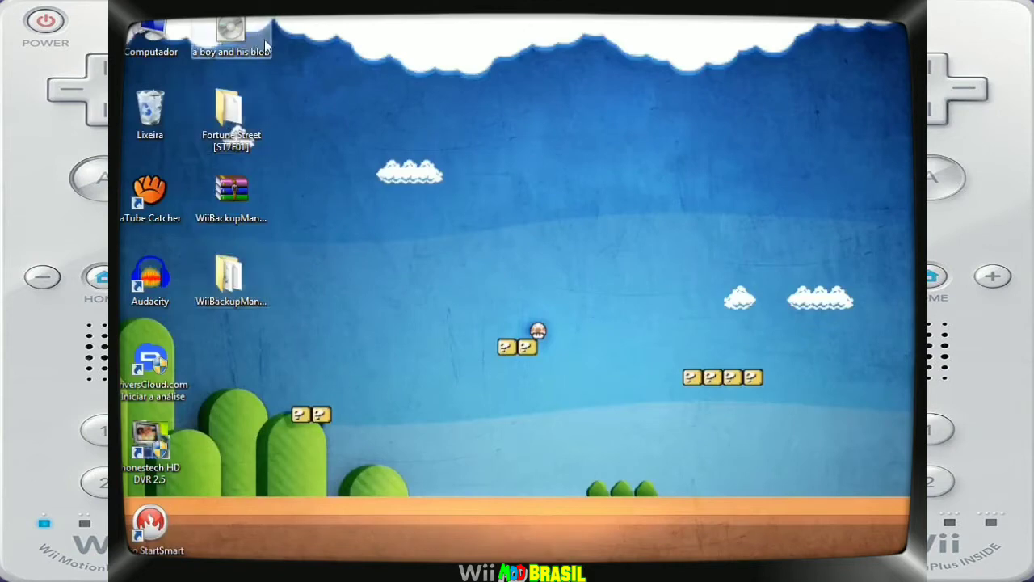
Step: Open the extracted WiiBackupManager folder and run WiiBackupManager_Win32 as administrator
double_click(233, 283)
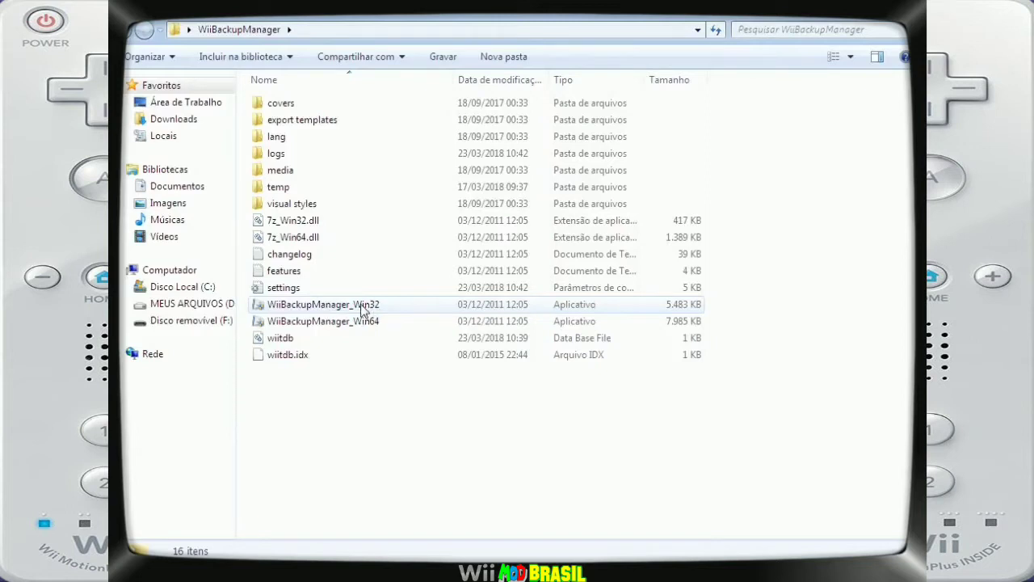
right_click(363, 308)
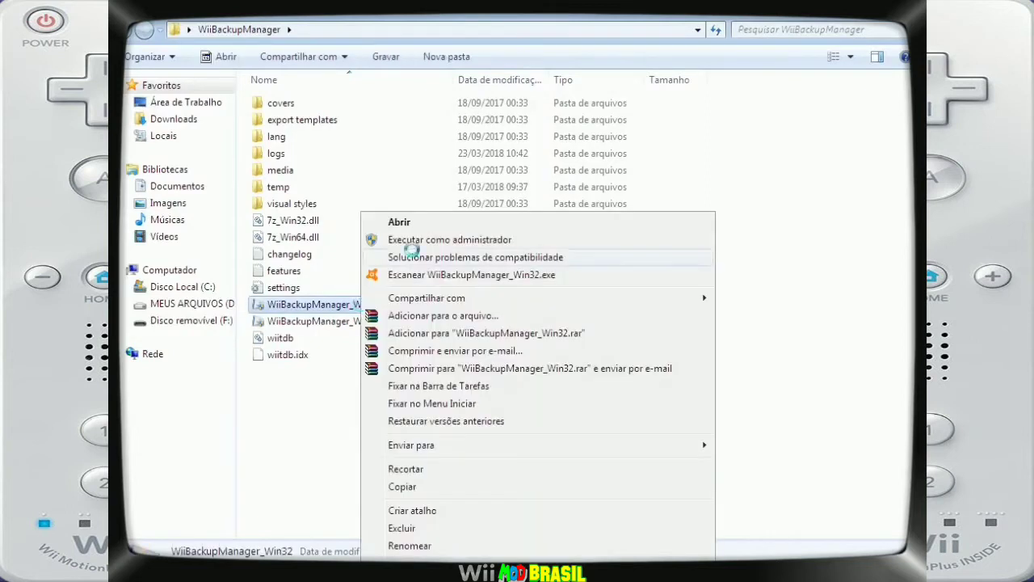
click(430, 242)
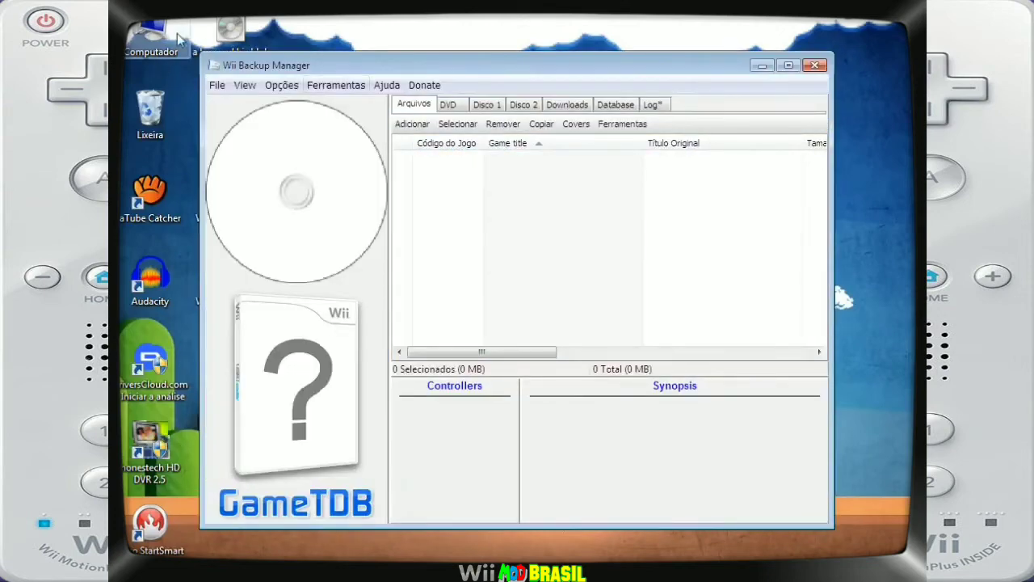
Step: Check the computer's drives, open the disk formatting tool and choose drive F: (14,44 GB) as the unit
double_click(176, 37)
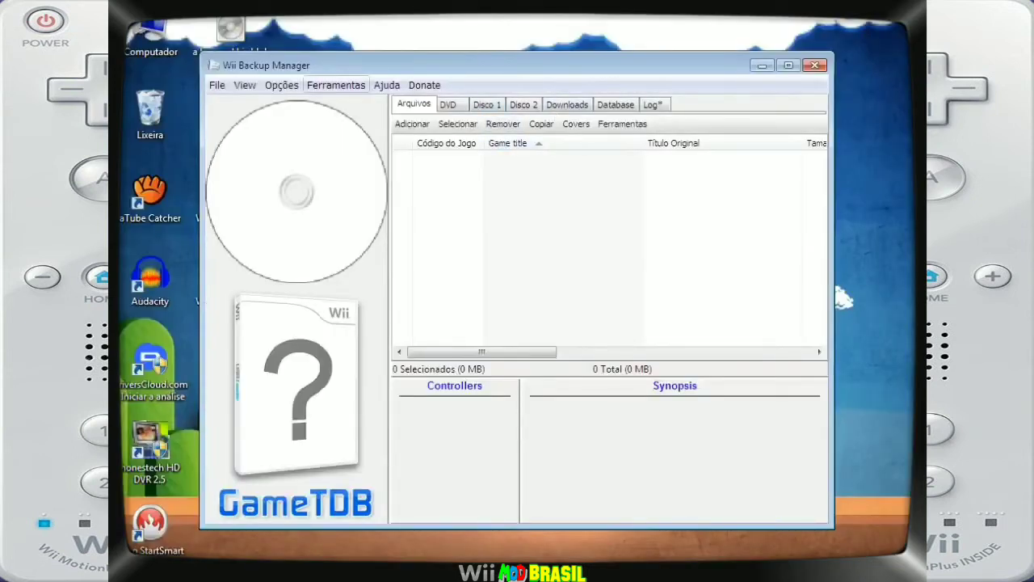
click(335, 85)
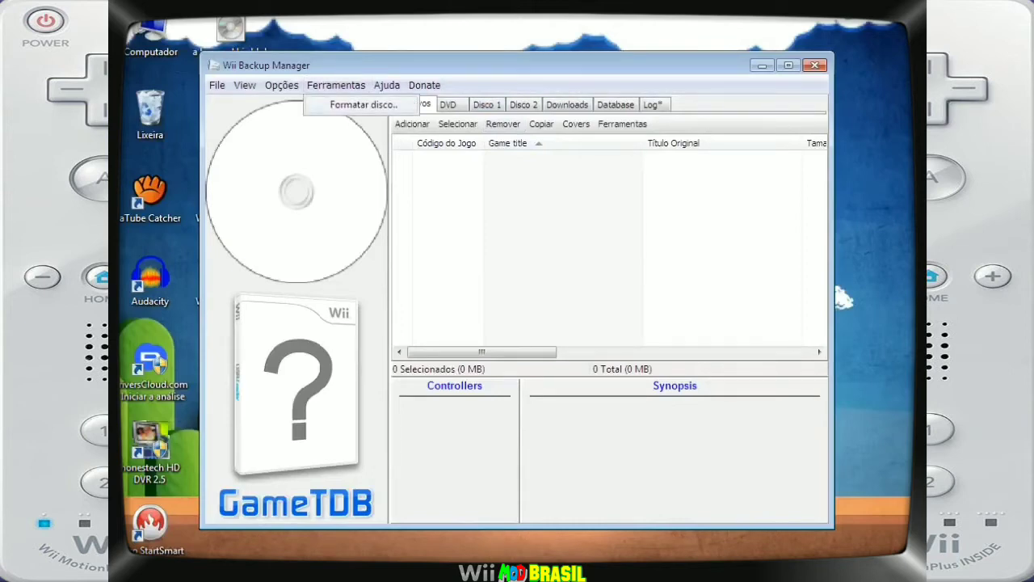
click(364, 104)
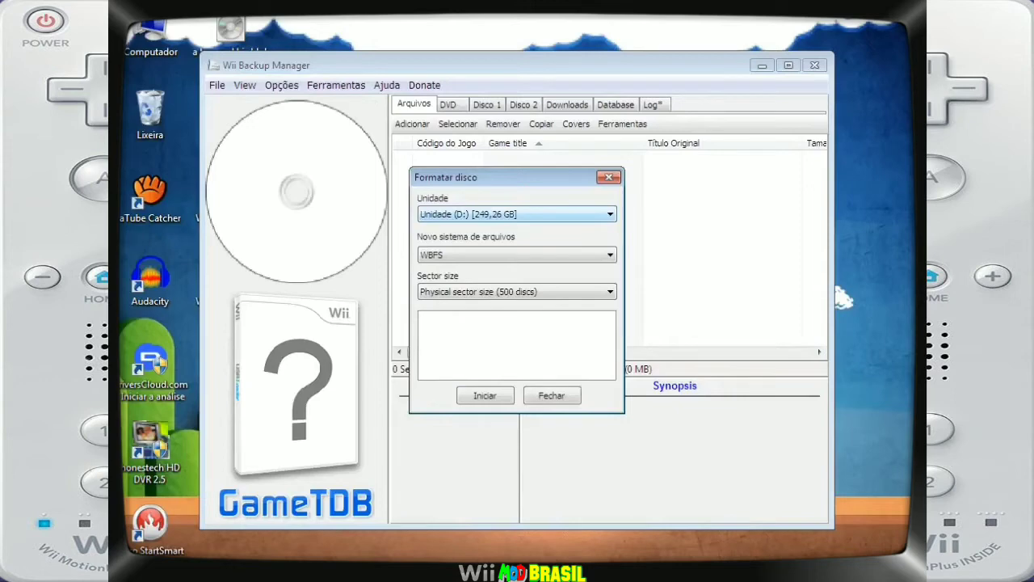
key(alt+Down)
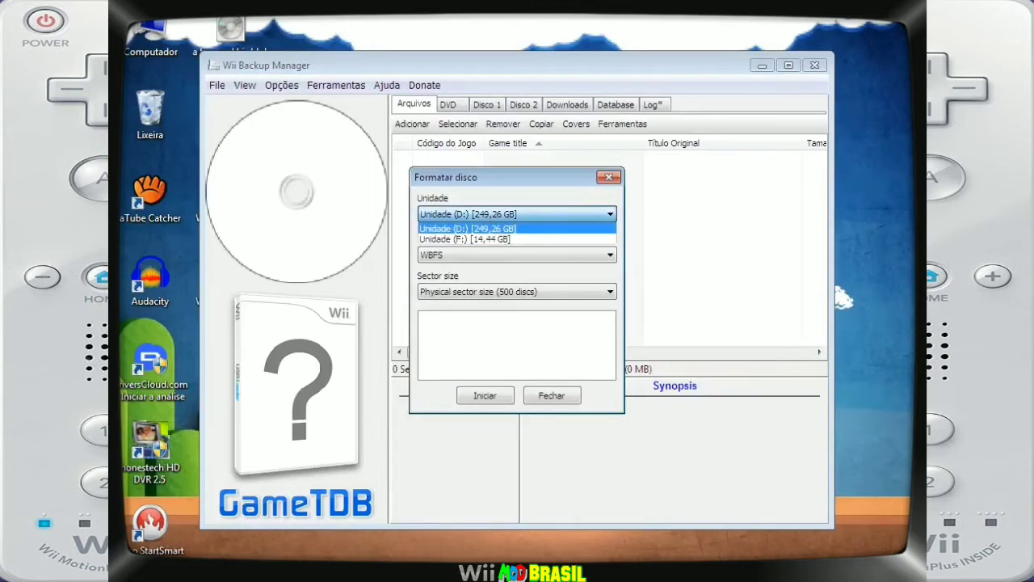
key(Down)
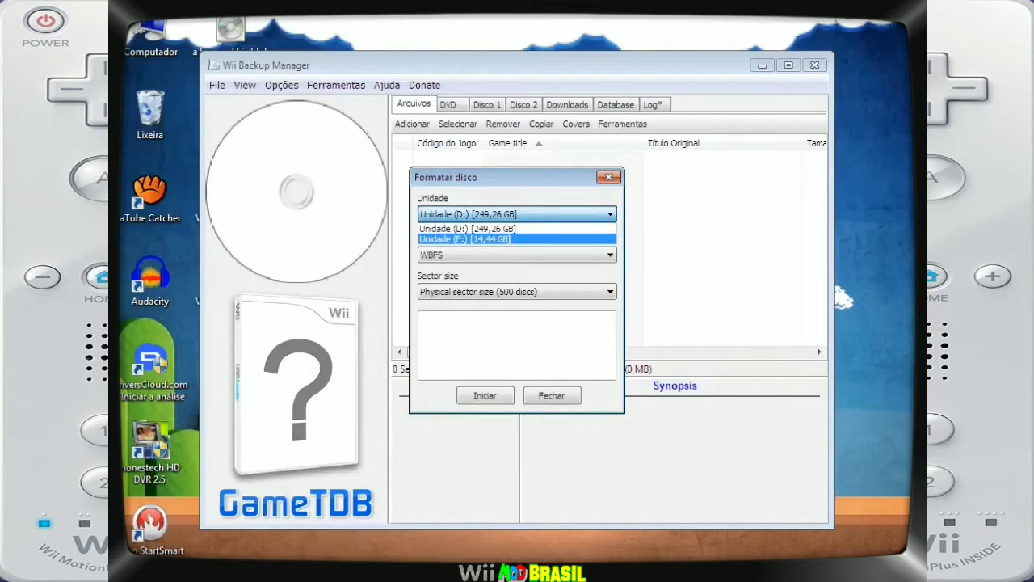
key(Return)
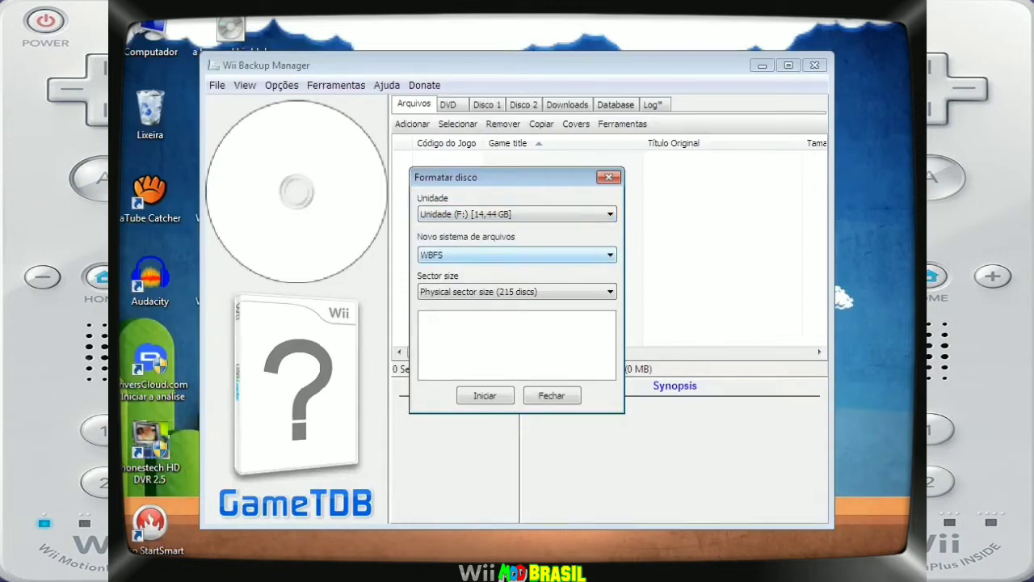
Step: Format drive F: with the FAT32 file system, accepting the data erasure, and close the formatting dialog
key(alt+Down)
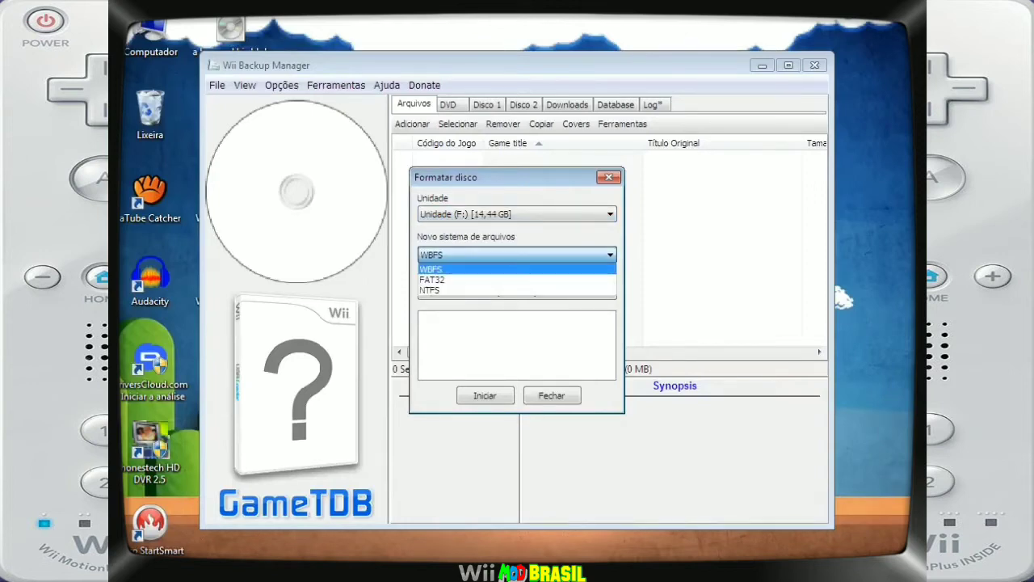
key(Down)
key(Return)
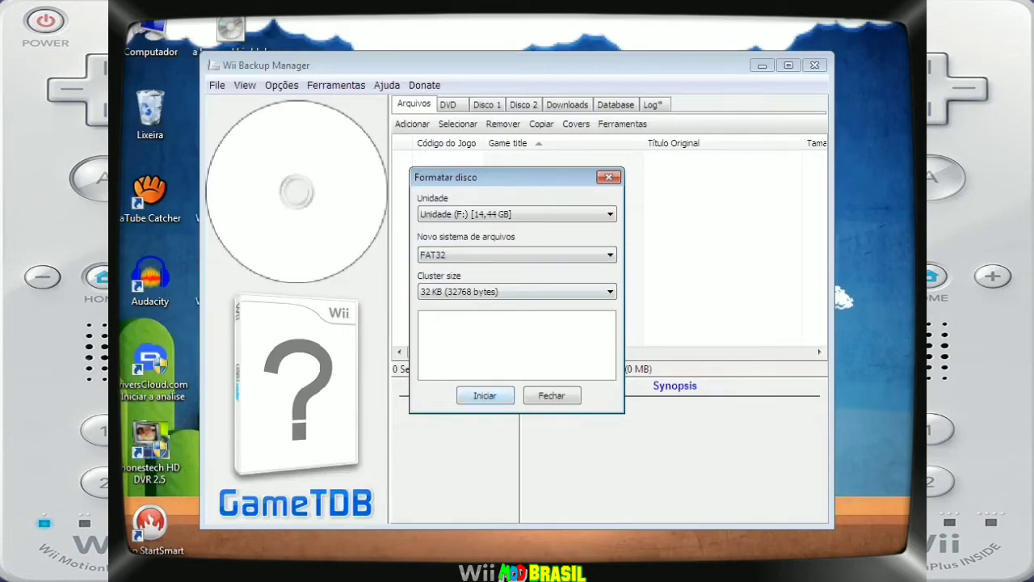
key(Return)
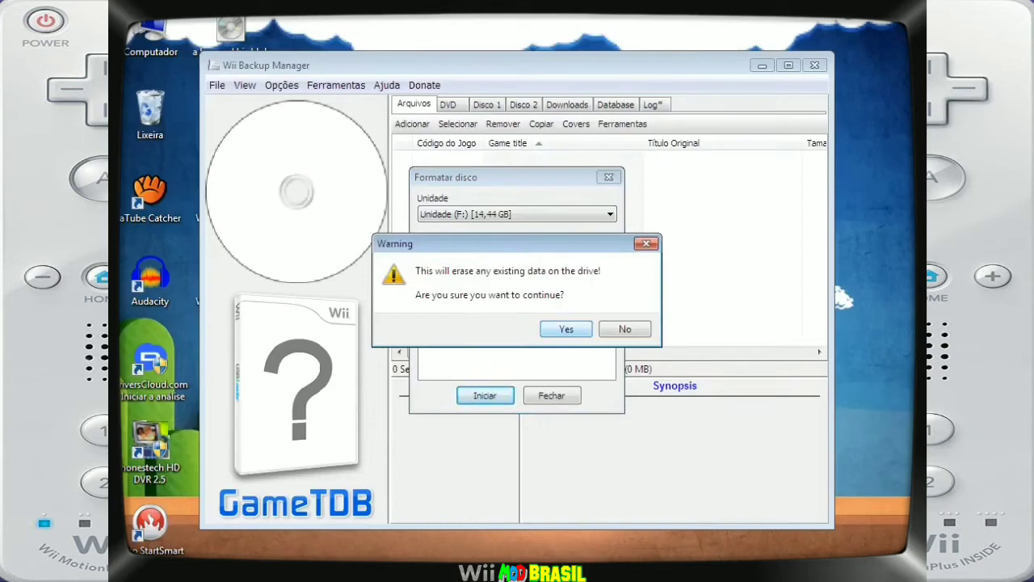
key(Return)
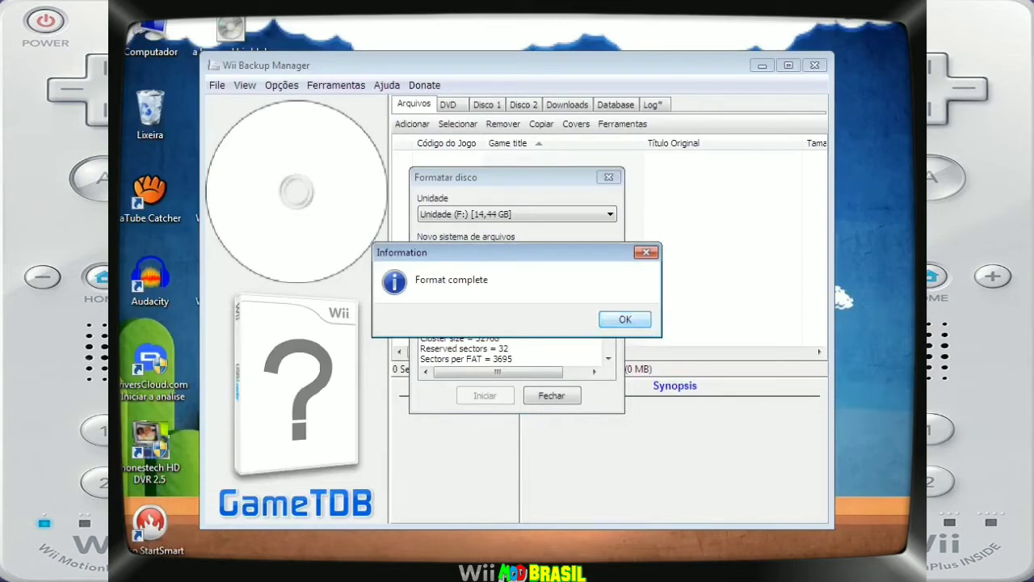
key(Return)
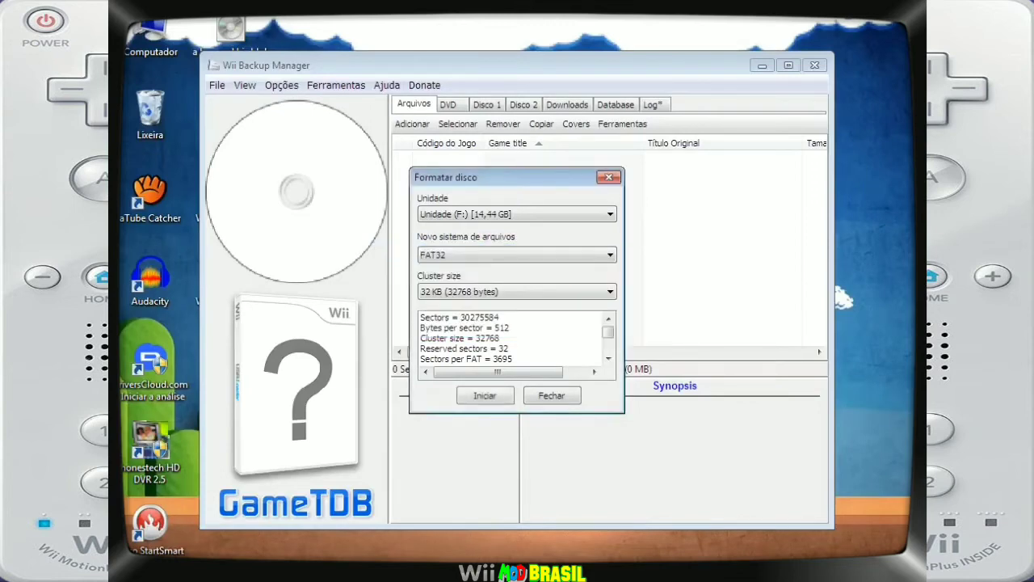
click(552, 396)
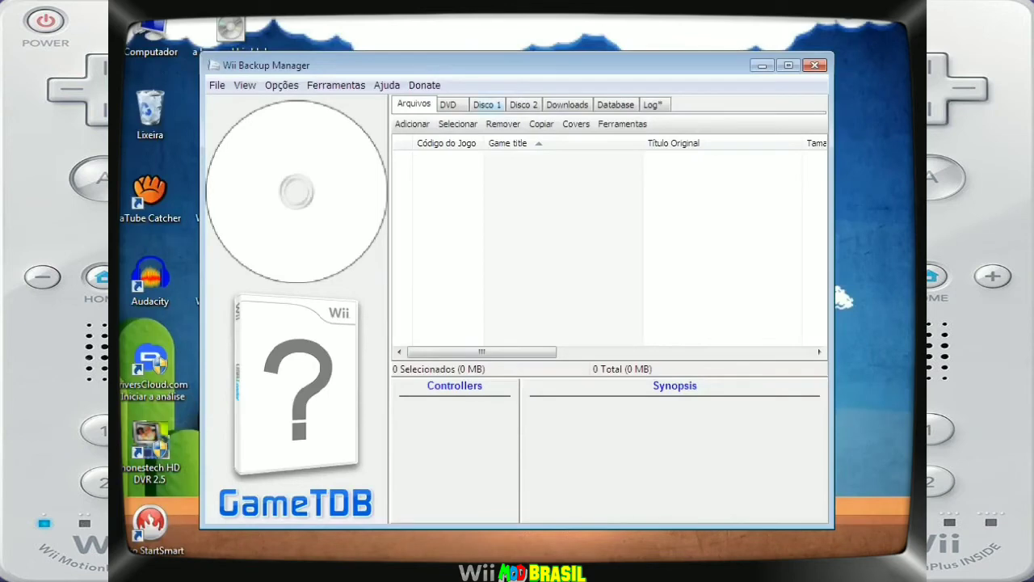
Step: Assign drive F: to Disco 1
click(486, 105)
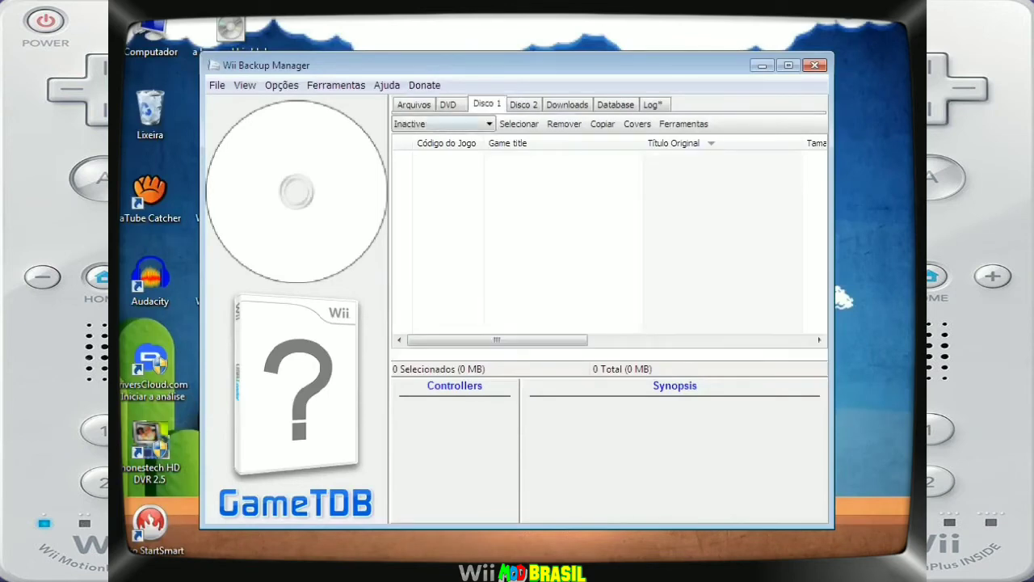
click(489, 123)
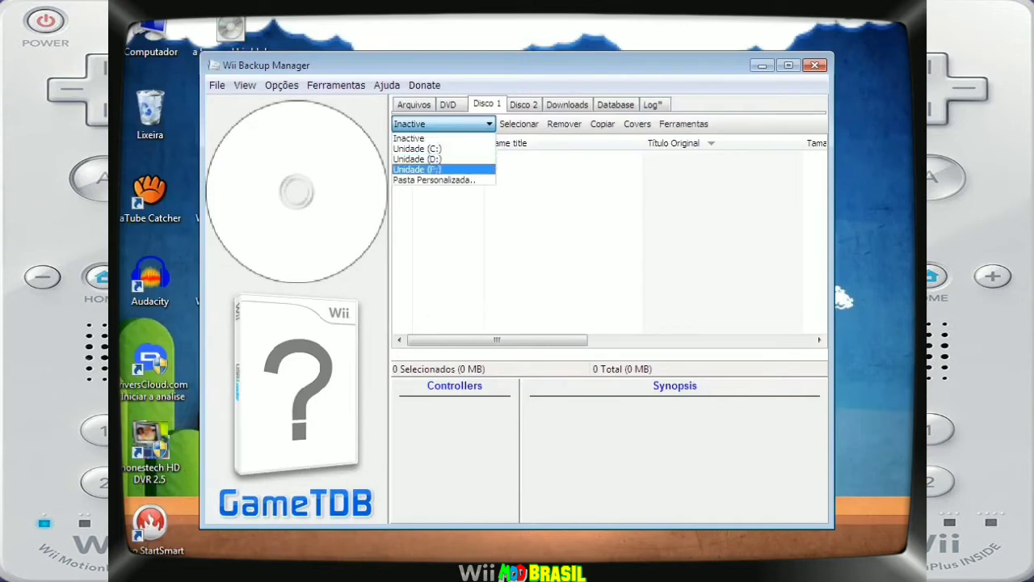
click(416, 169)
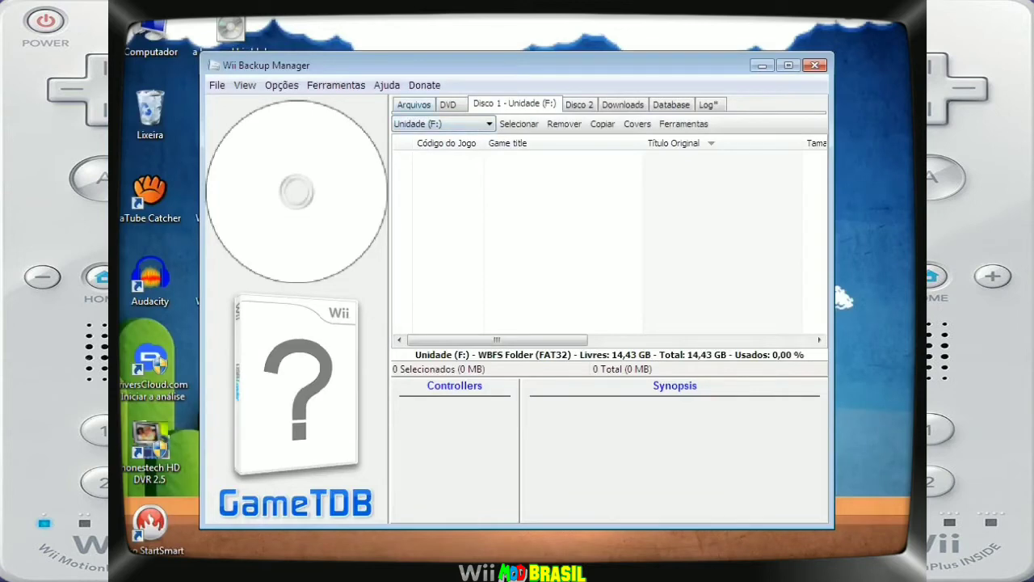
Step: Add the "a boy and his blob" image file from the desktop to the Arquivos list
click(413, 104)
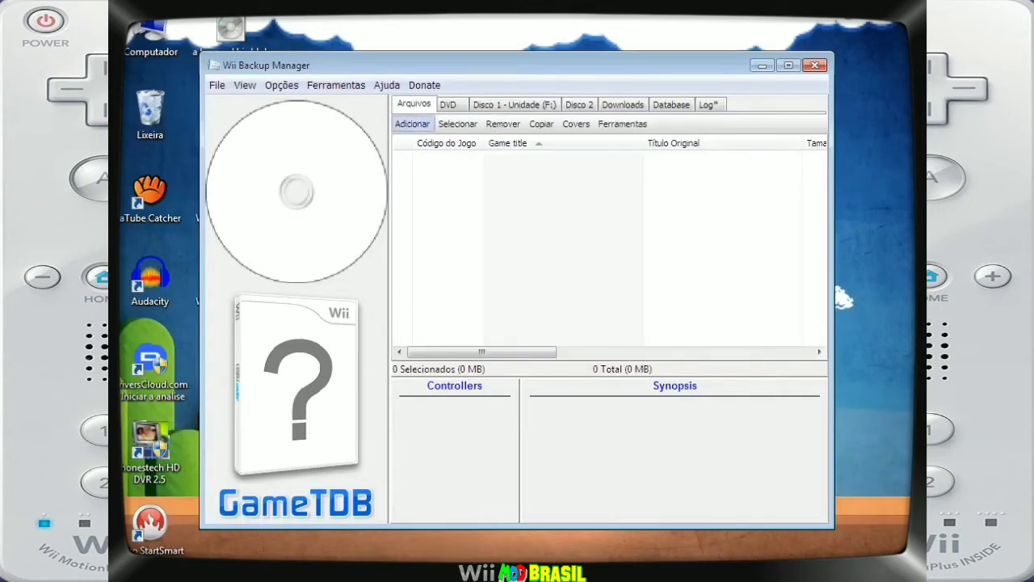
click(412, 124)
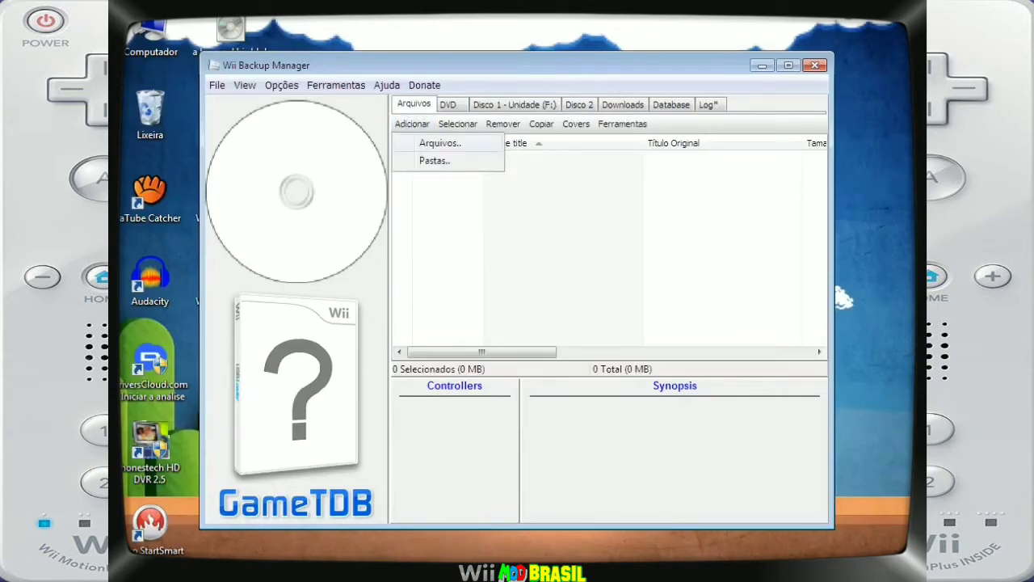
click(440, 143)
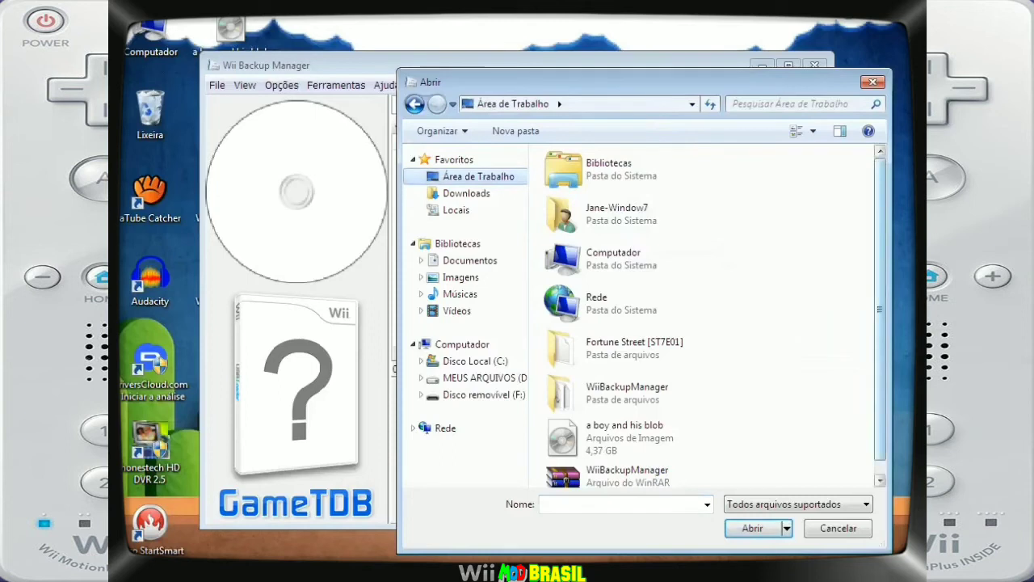
scroll(638, 421, down, 1)
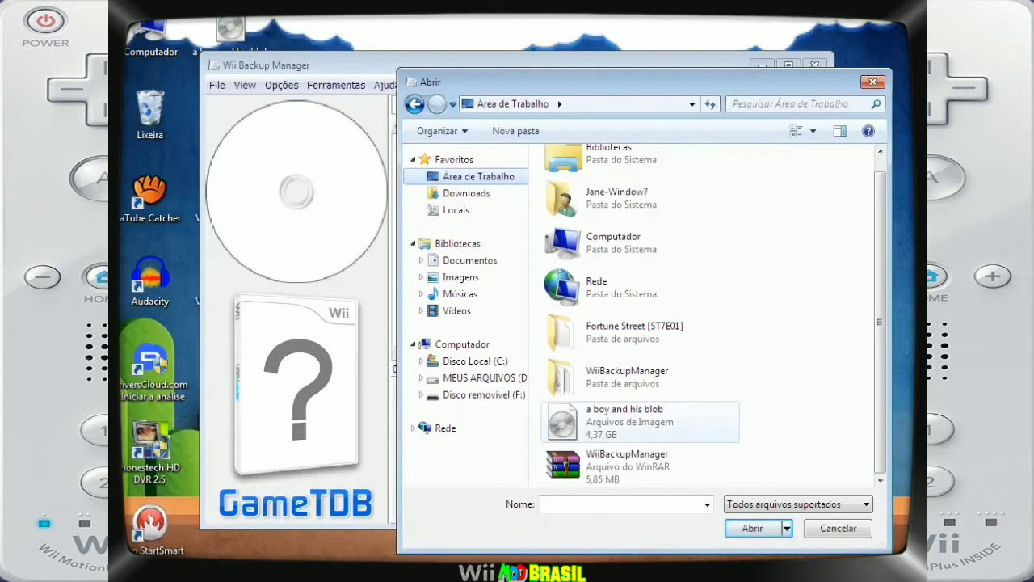
double_click(631, 421)
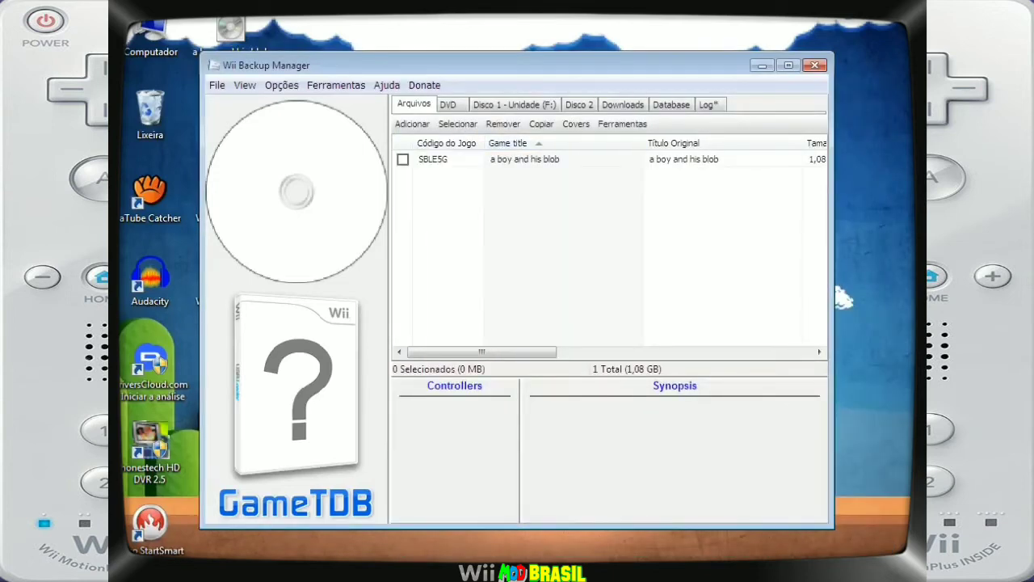
Step: Widen the window, mark "a boy and his blob", copy it to Disco 1 and view that disk's game list
drag(844, 299, 870, 184)
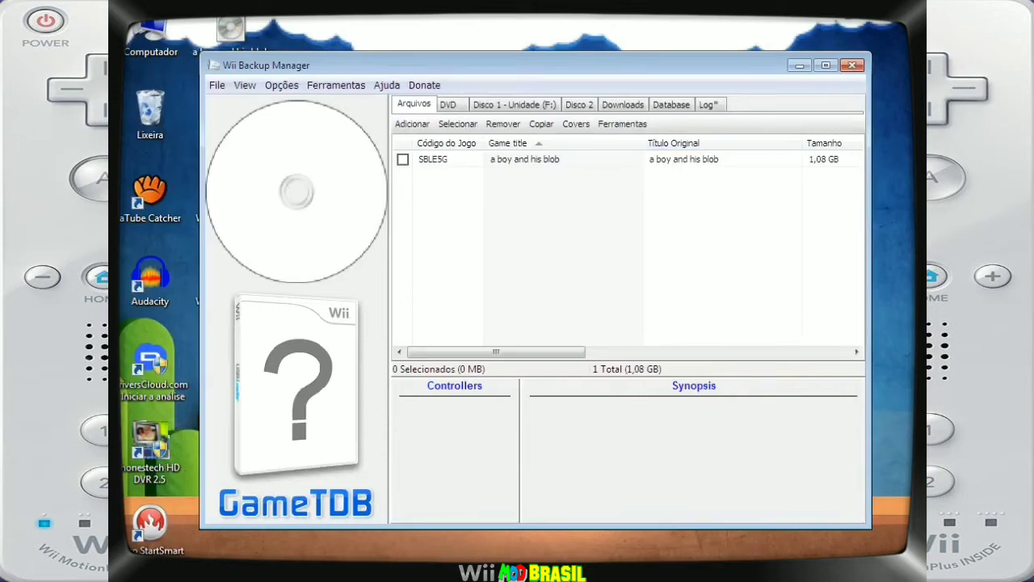
click(403, 160)
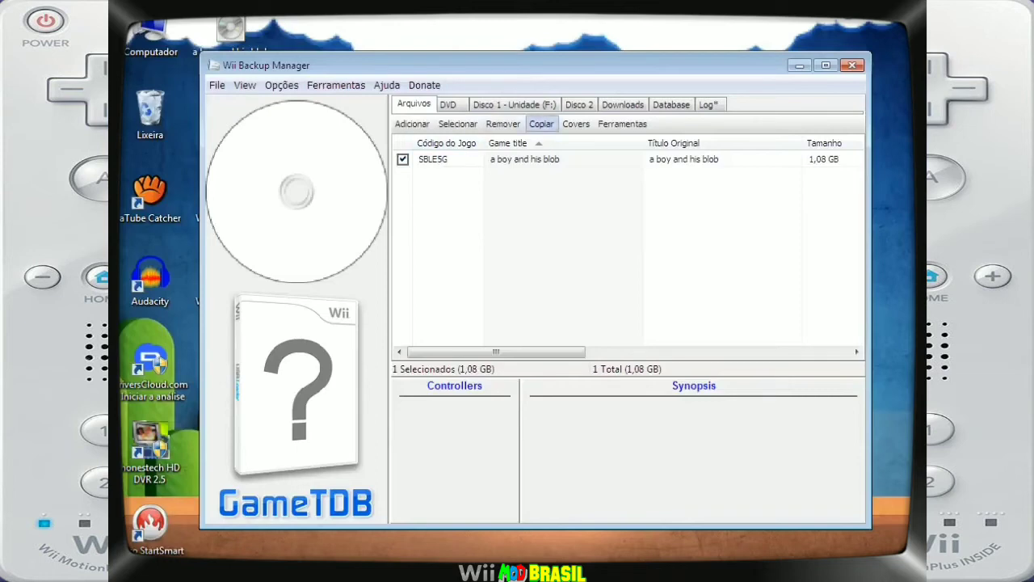
click(541, 124)
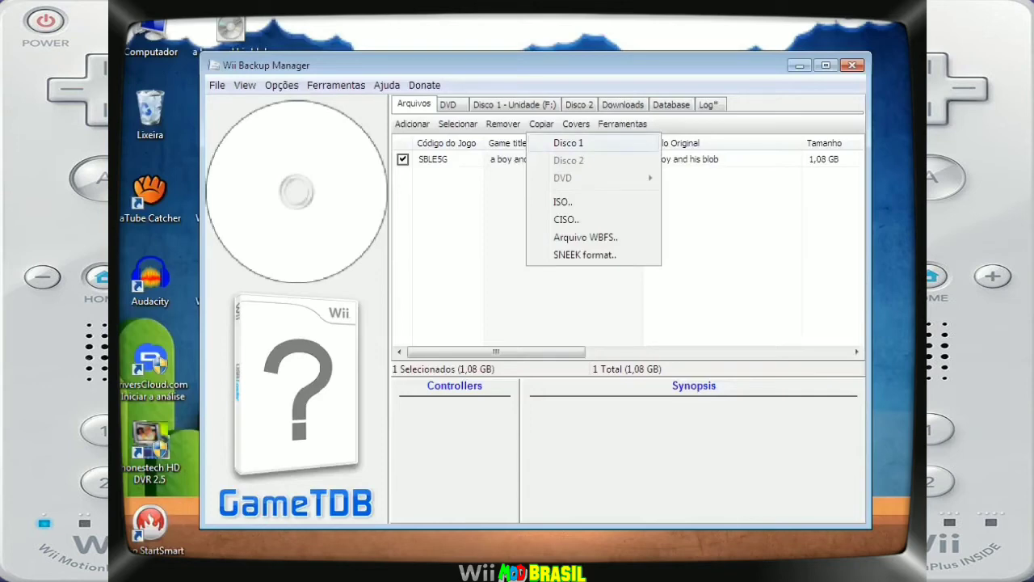
key(Return)
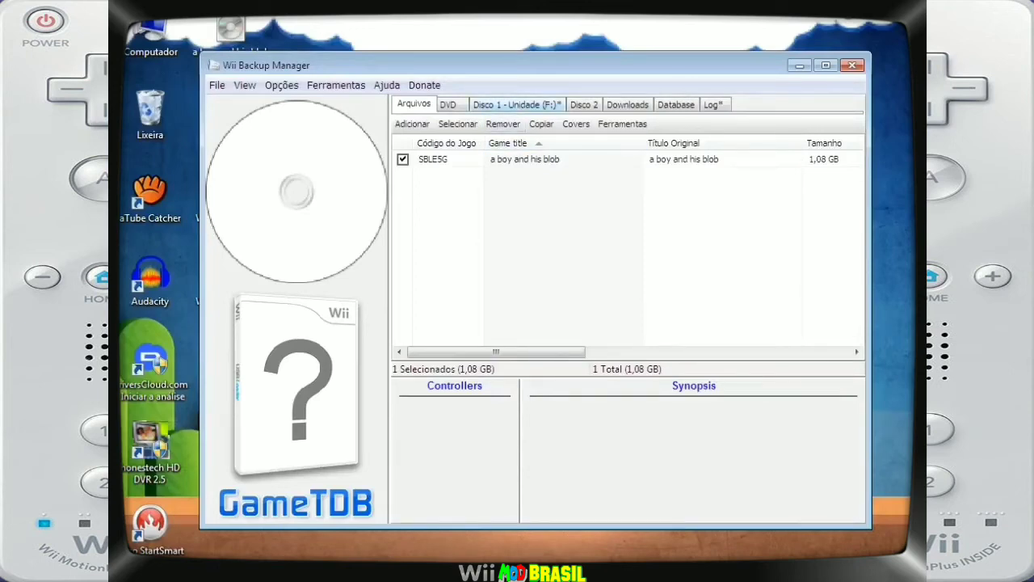
click(515, 104)
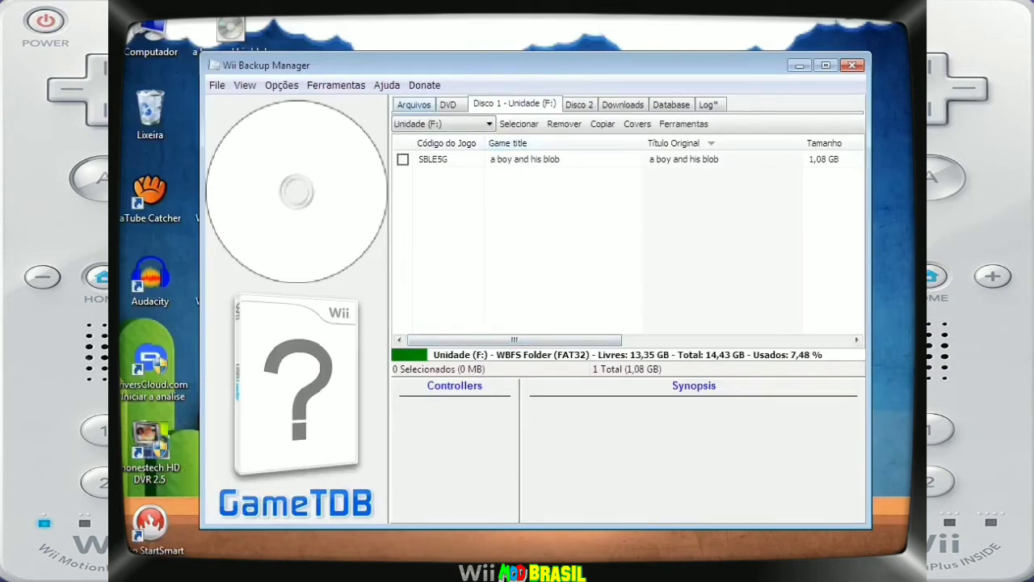
Step: Add ST7E01.wbfs from the desktop's "Fortune Street [ST7E01]" folder to the Arquivos list
click(414, 105)
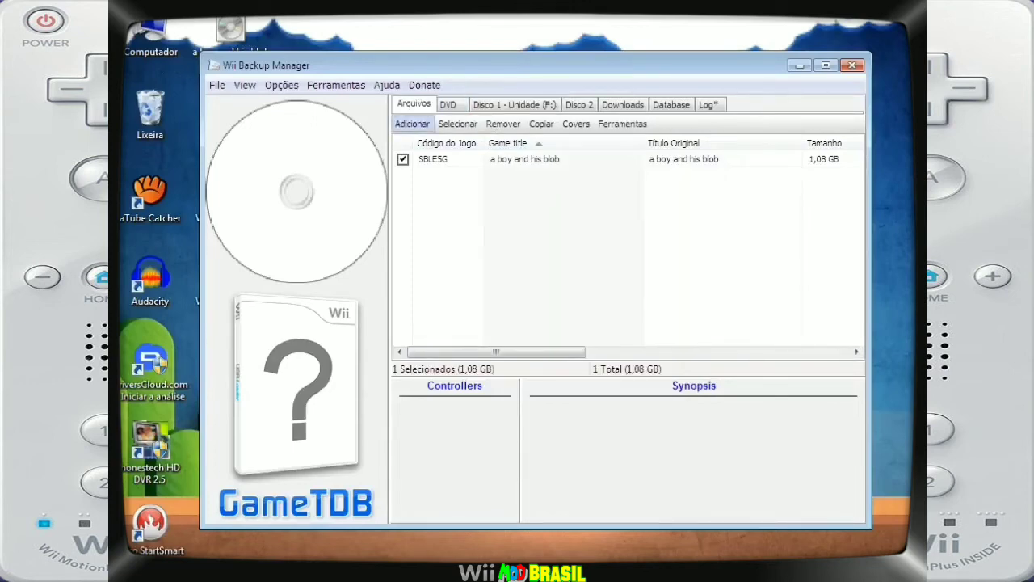
click(413, 124)
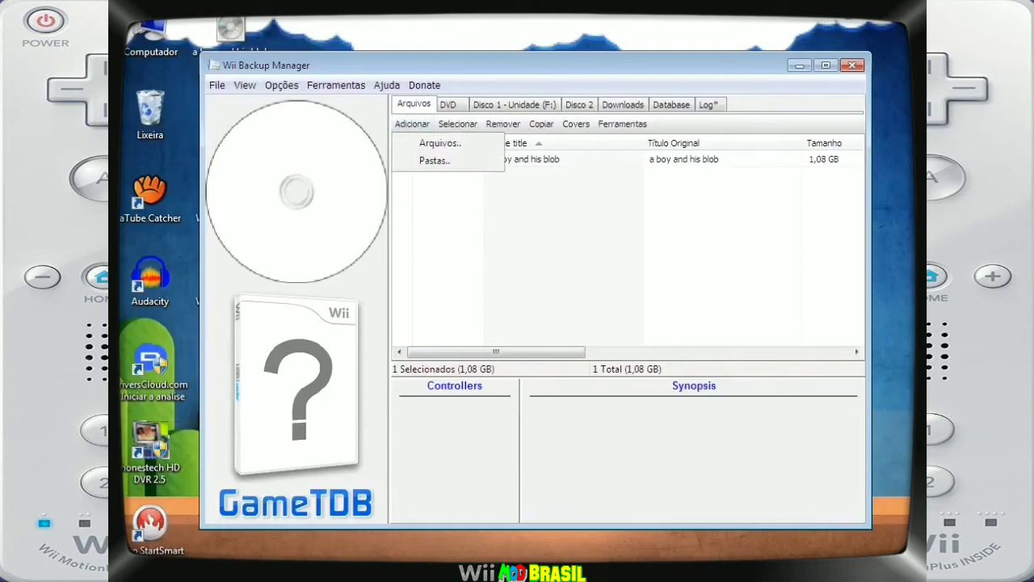
click(439, 143)
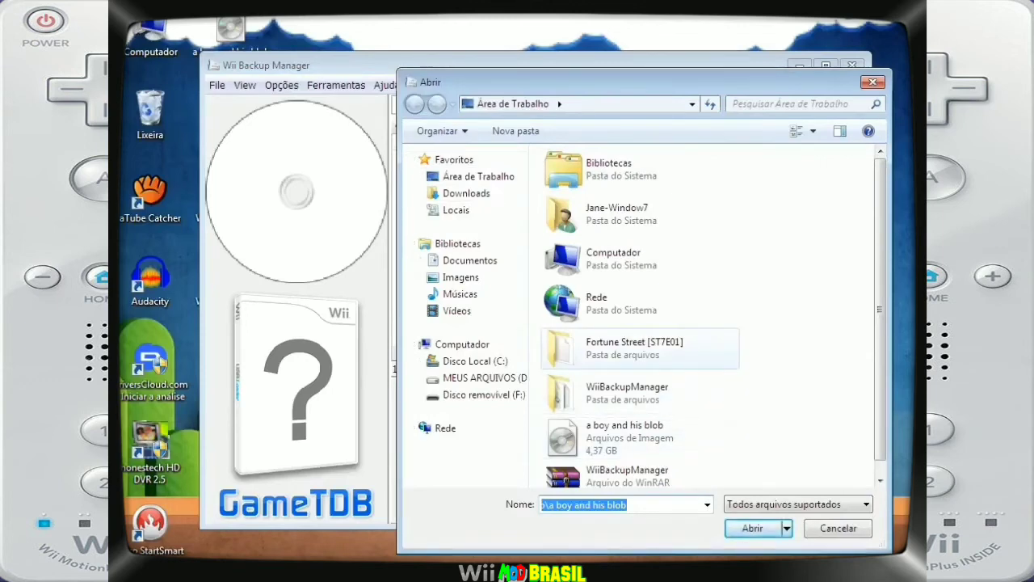
double_click(635, 348)
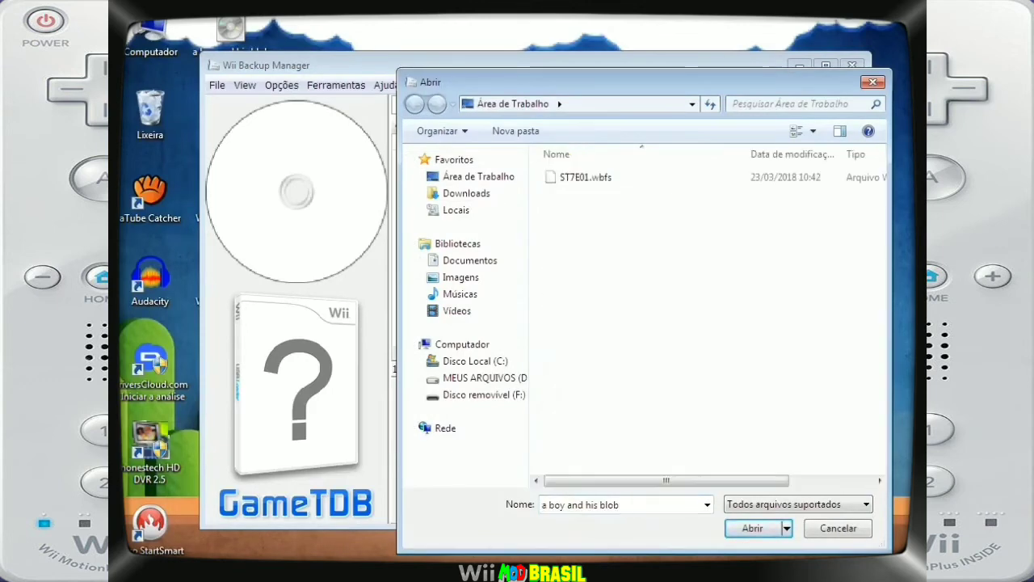
click(586, 177)
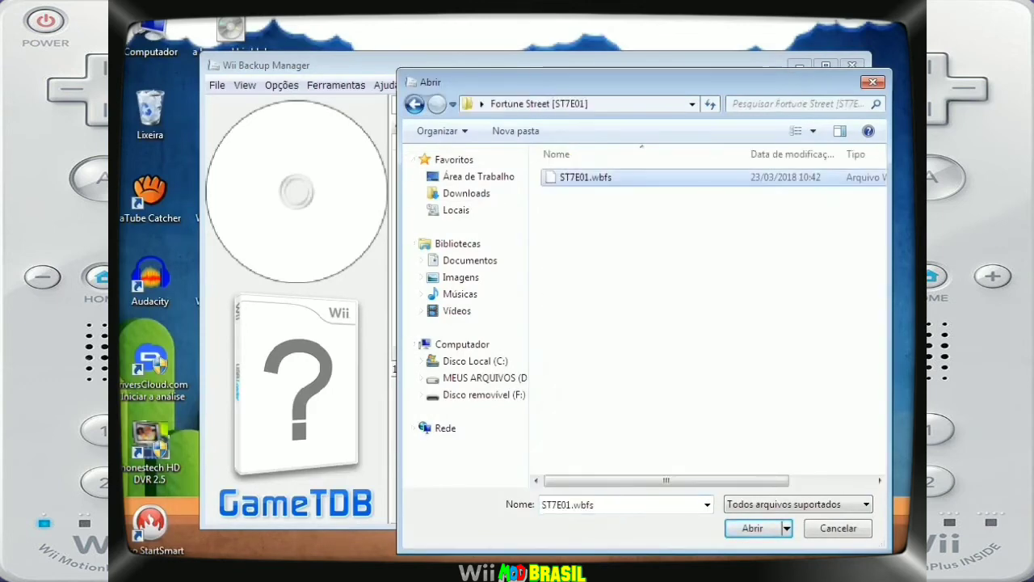
key(Return)
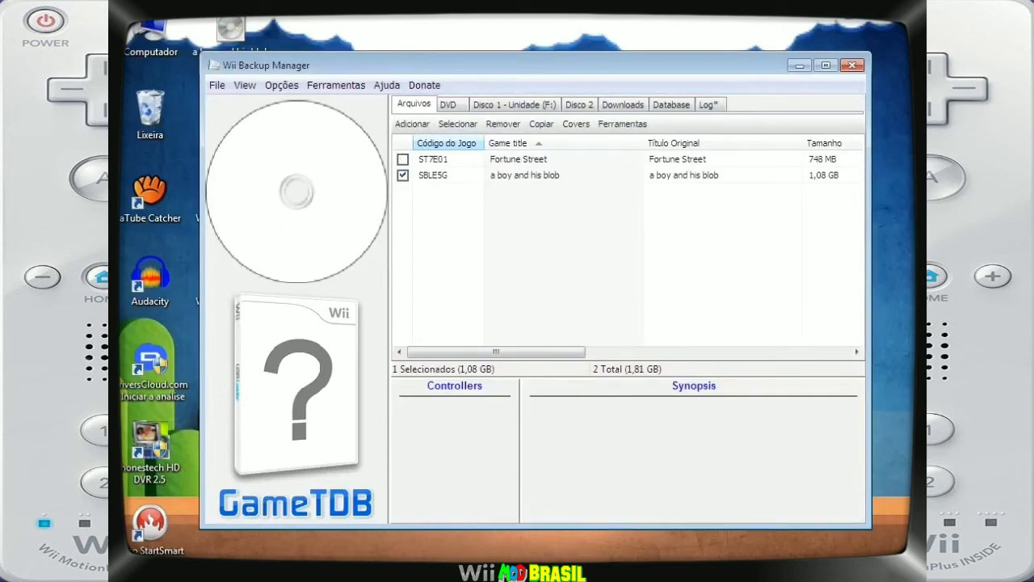
Step: Mark only Fortune Street, copy it to Disco 1, view that disk's game list and close the program
click(402, 174)
click(402, 159)
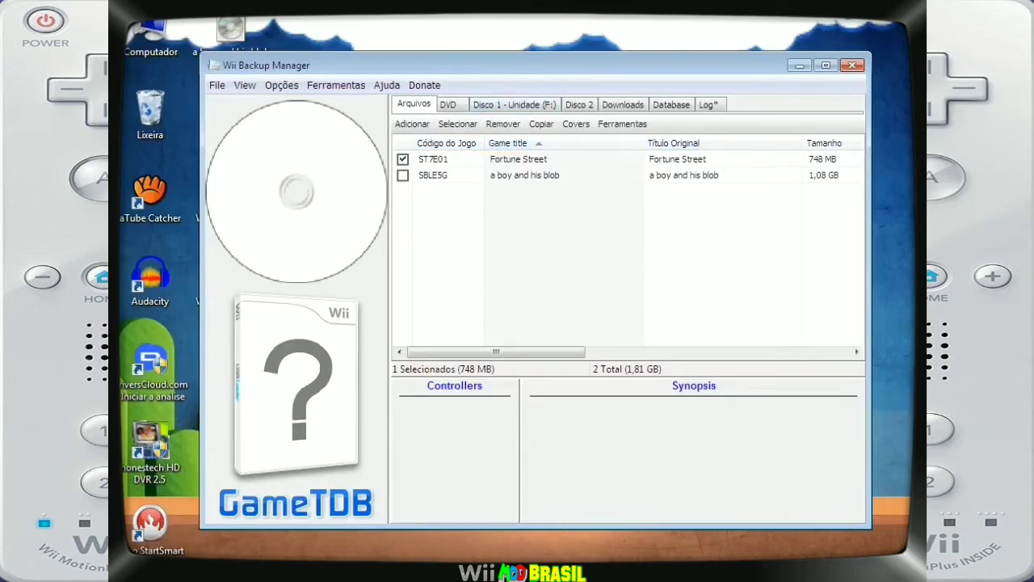
click(541, 124)
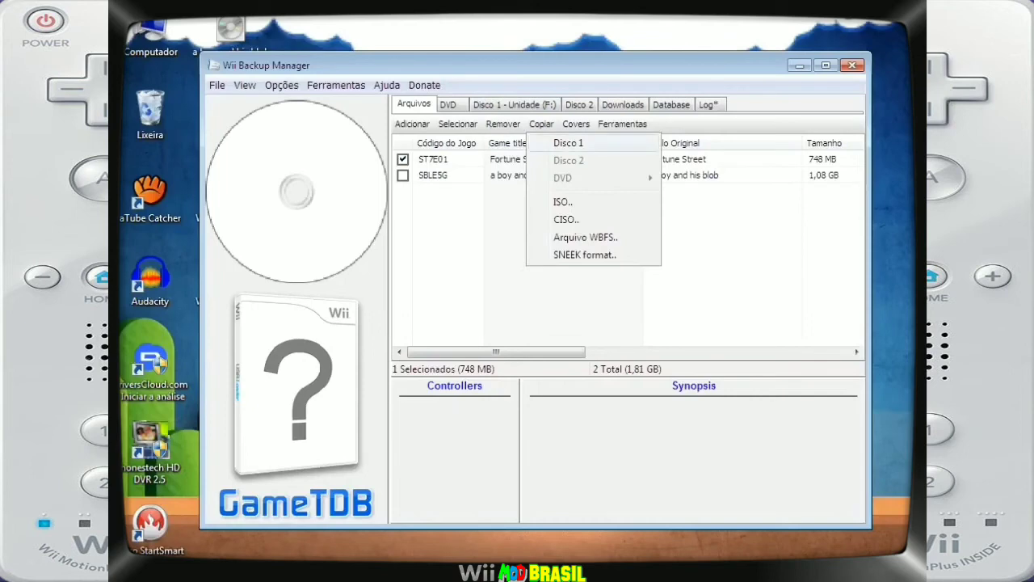
click(568, 142)
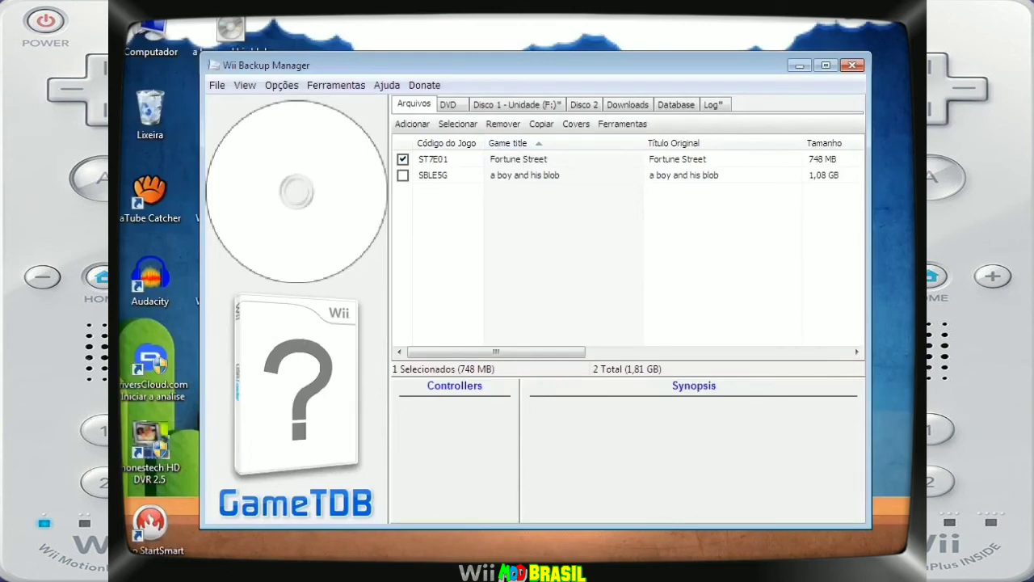
click(514, 104)
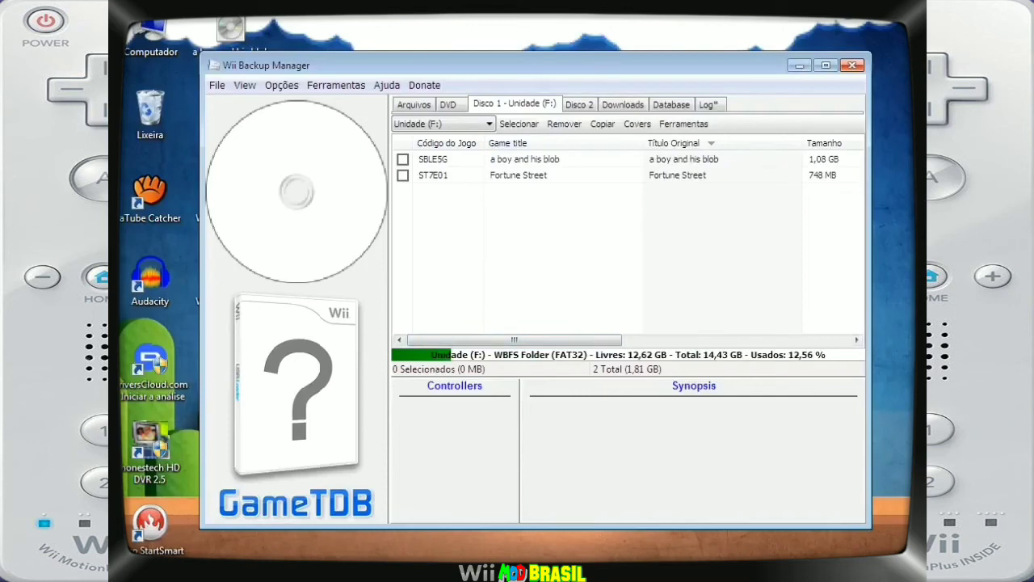
click(851, 64)
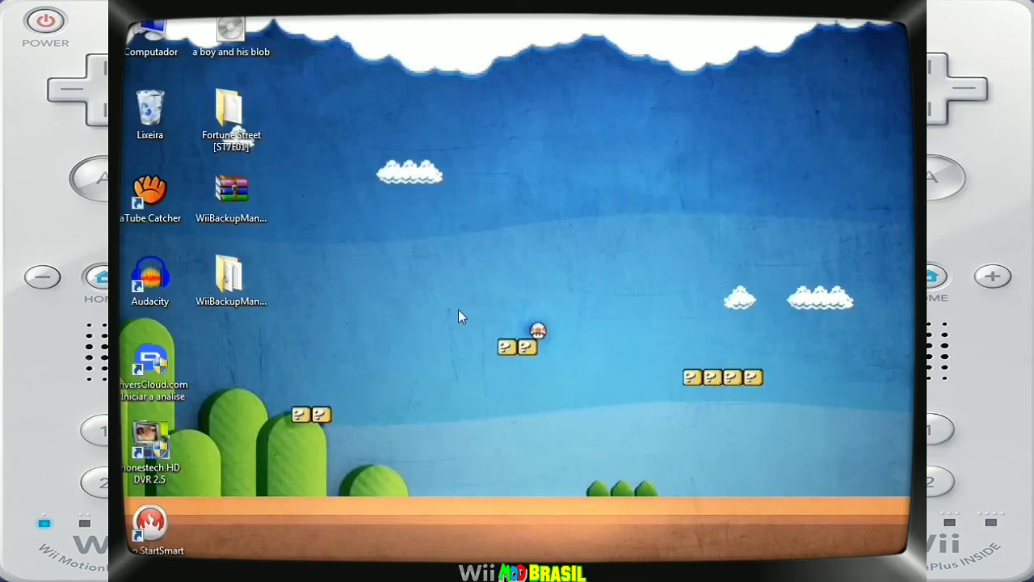